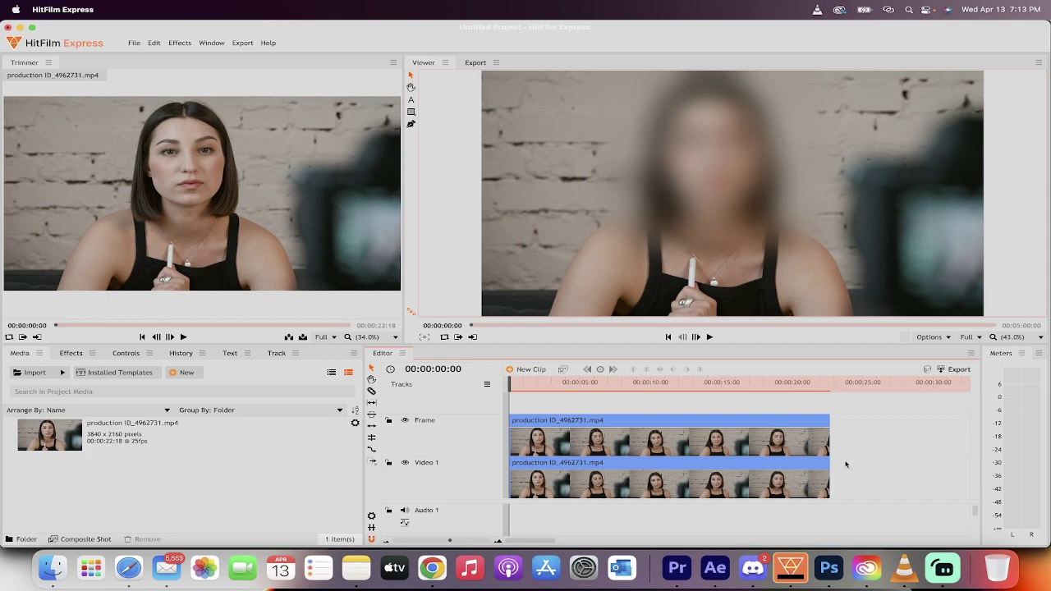
# - Delete the two old clips and place production ID_4962731.mp4 on the Video 1 track
pyautogui.moveTo(874, 496); pyautogui.dragTo(503, 401)
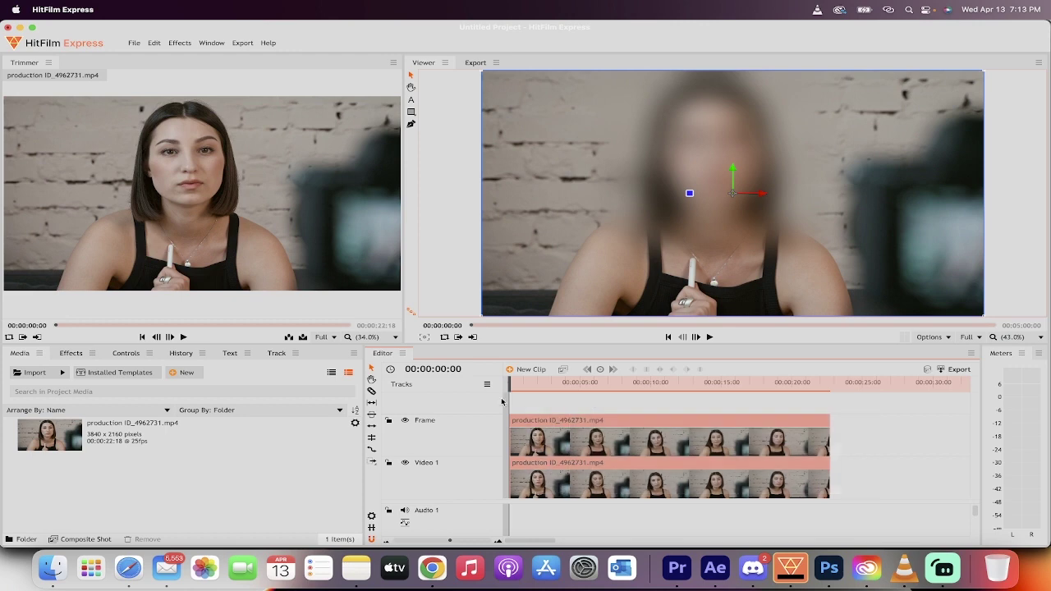
pyautogui.press('Delete')
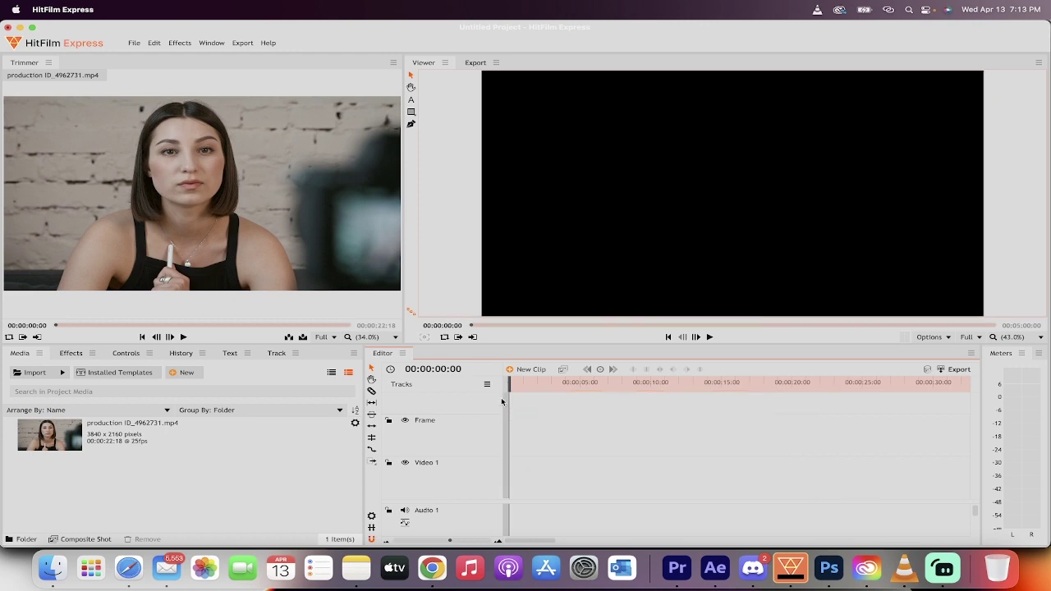
pyautogui.click(89, 432)
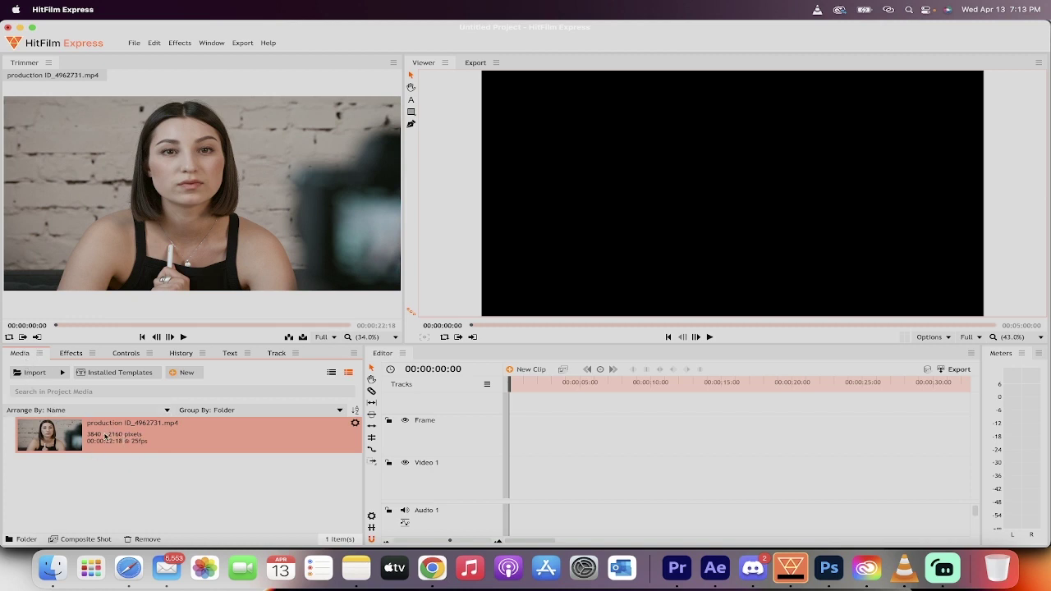
pyautogui.moveTo(106, 436); pyautogui.dragTo(514, 483)
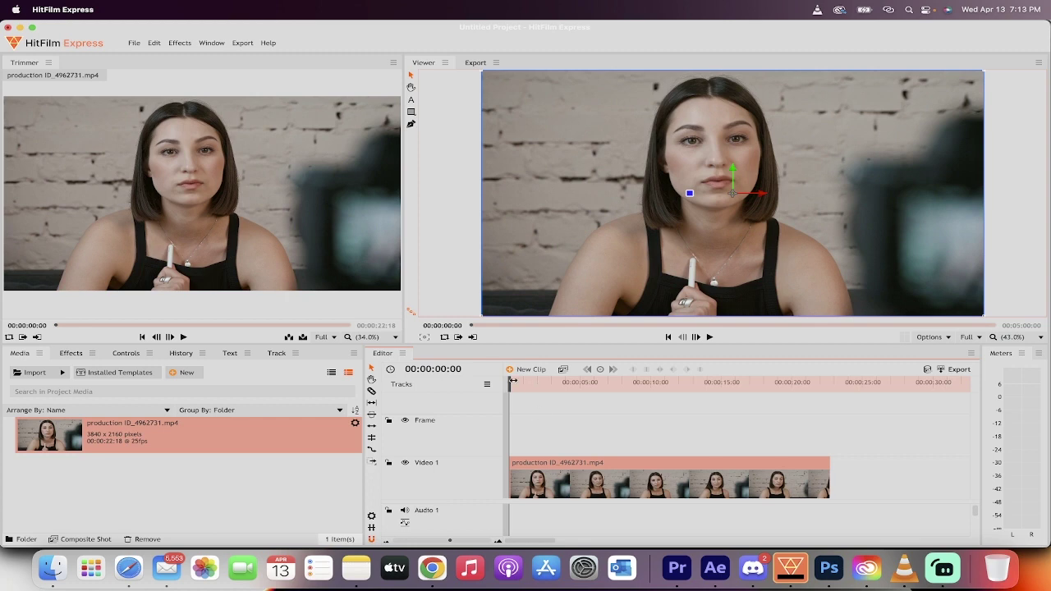
# - Add a second copy of the interview clip on the Frame track above Video 1
pyautogui.moveTo(514, 383); pyautogui.dragTo(435, 381)
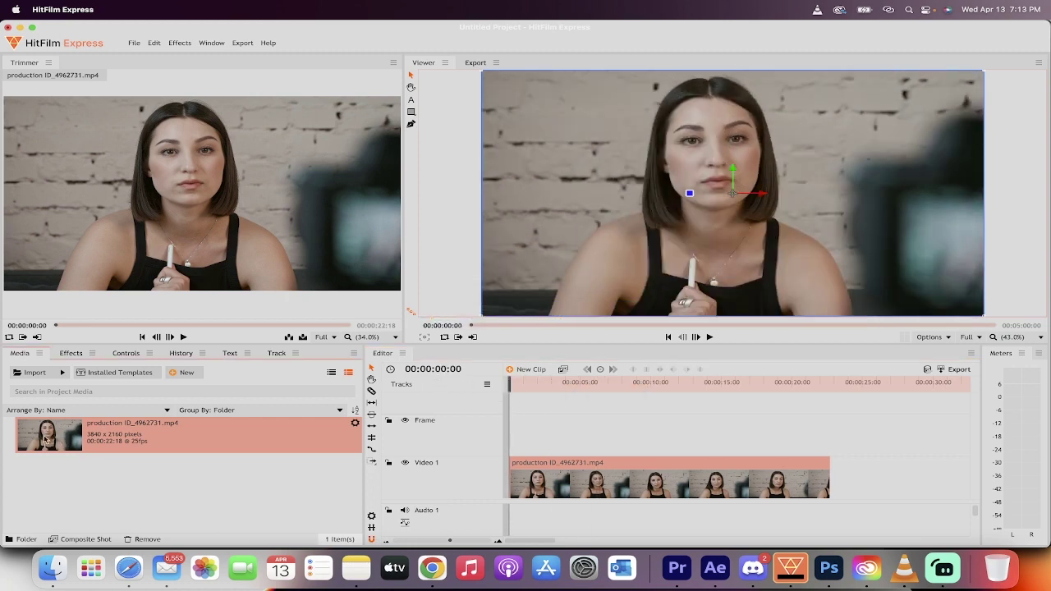
pyautogui.moveTo(205, 445); pyautogui.dragTo(503, 436)
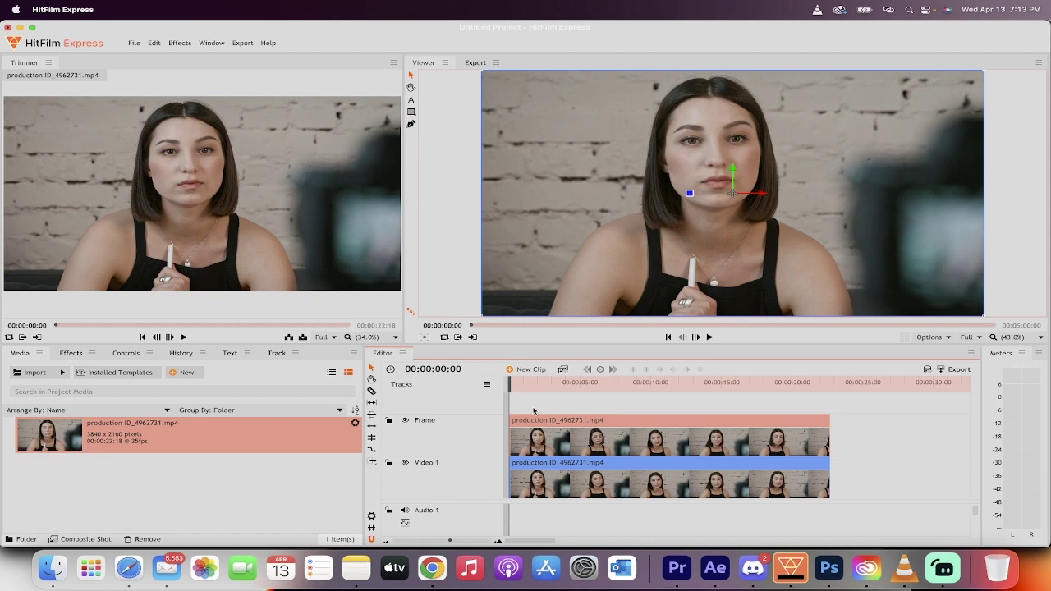
pyautogui.moveTo(513, 384); pyautogui.dragTo(485, 383)
# - Select the clip on the Frame track and bring up the Effects list showing the blur effects
pyautogui.click(642, 413)
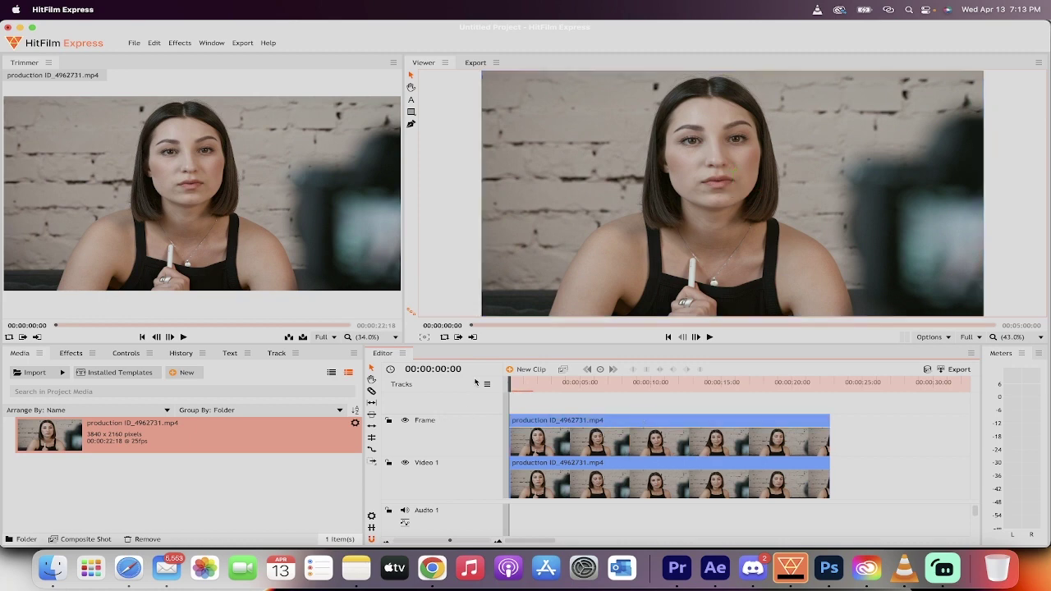
pyautogui.click(639, 419)
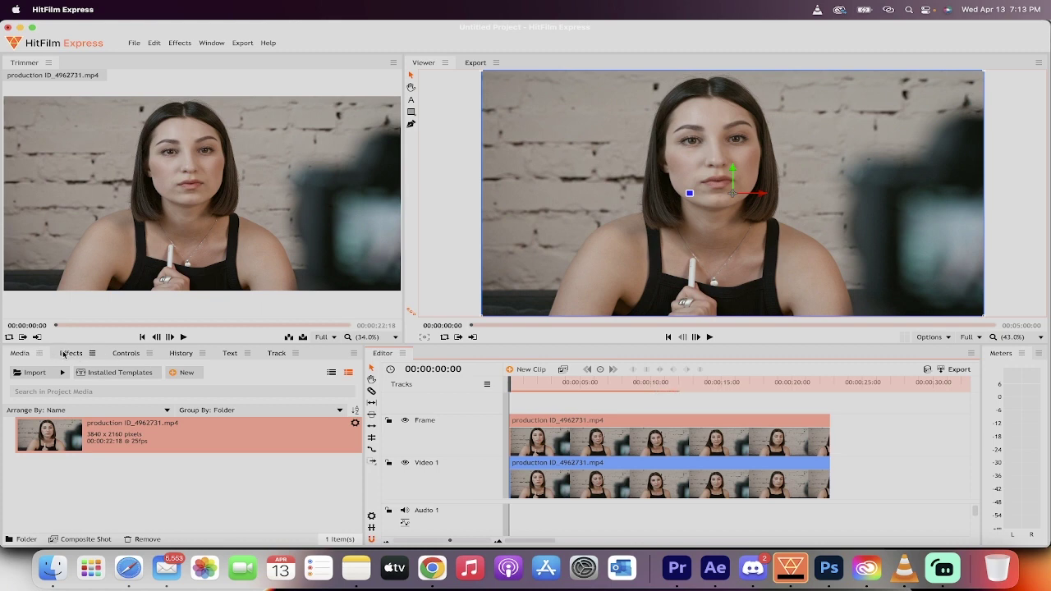
pyautogui.click(65, 354)
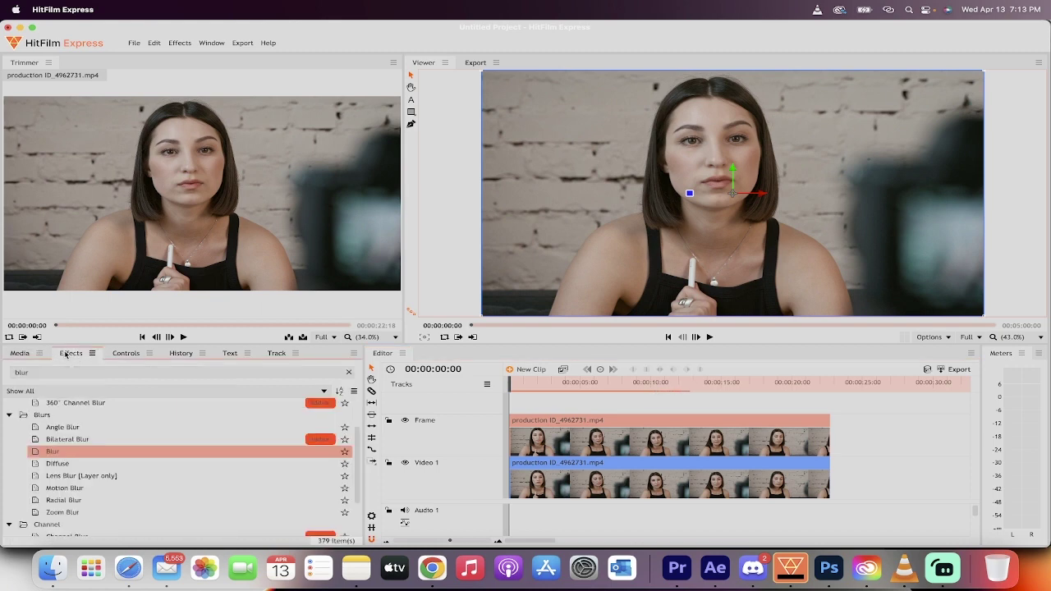
pyautogui.click(179, 42)
pyautogui.click(179, 42)
pyautogui.scroll(-2, 58, 454)
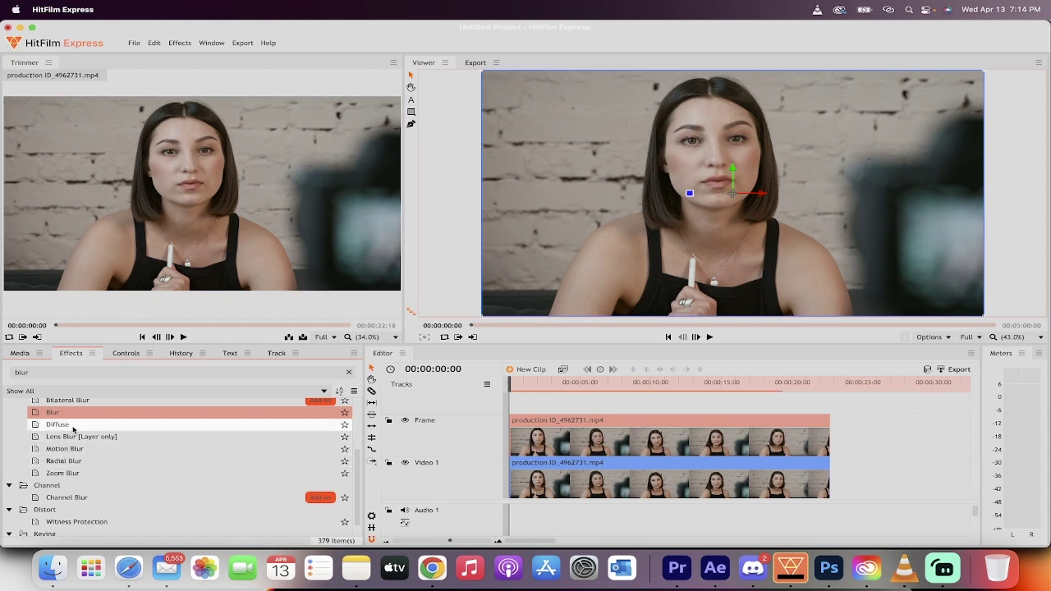
pyautogui.scroll(2, 83, 416)
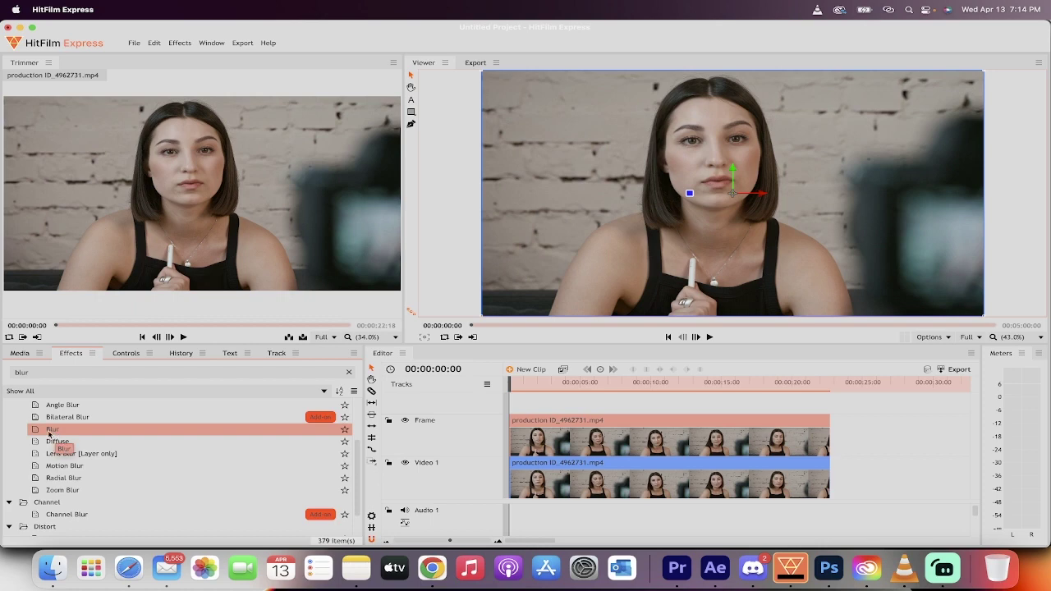
# - Apply Blur to the Frame-track clip and view its settings at Radius 15.00 px
pyautogui.moveTo(46, 435); pyautogui.dragTo(534, 422)
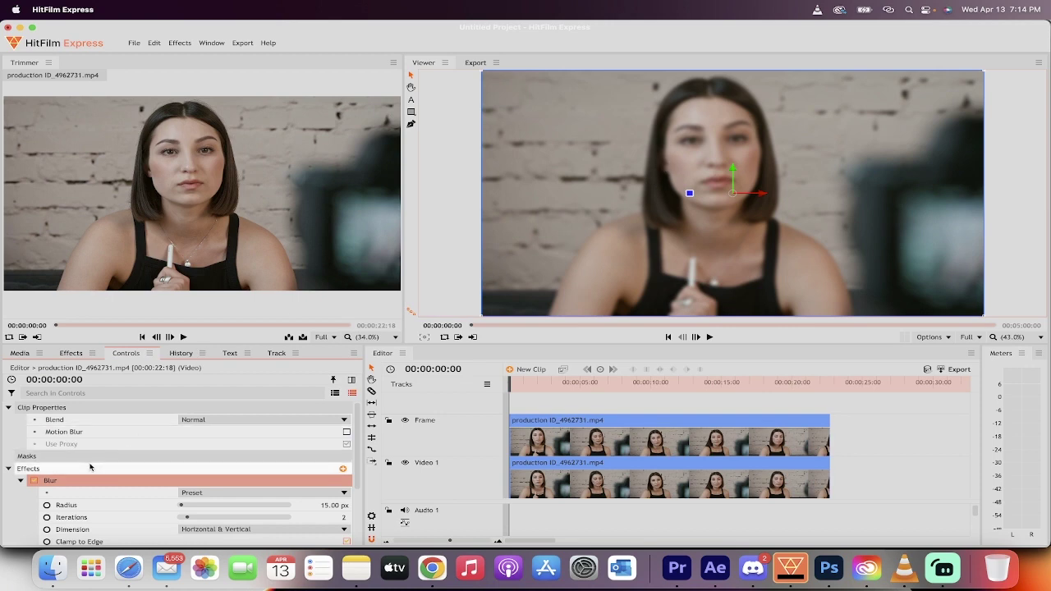
pyautogui.scroll(-2, 82, 468)
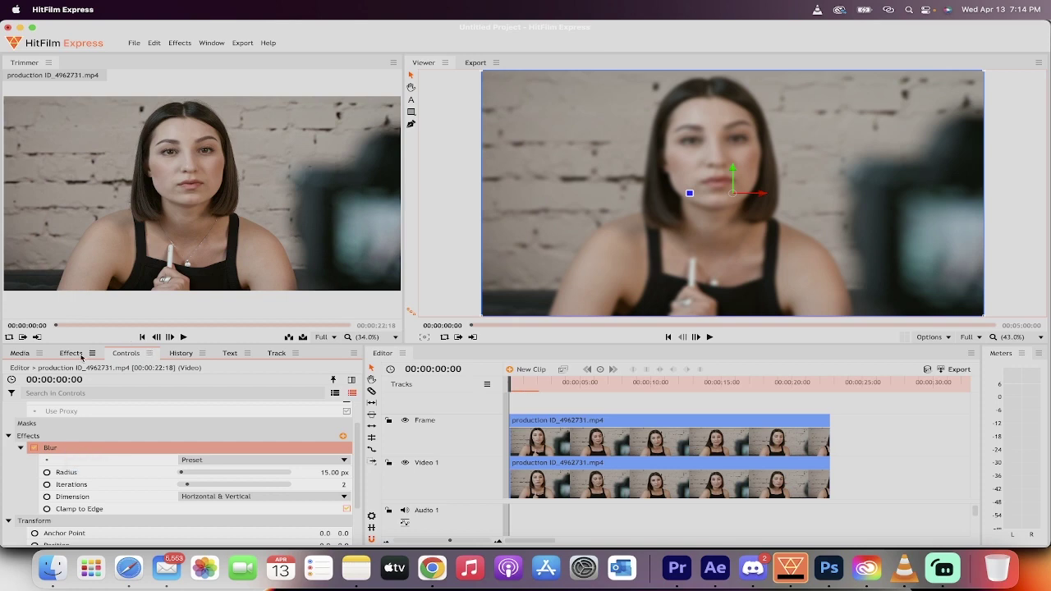
pyautogui.click(81, 355)
pyautogui.click(119, 353)
pyautogui.scroll(4, 70, 409)
pyautogui.scroll(2, 70, 409)
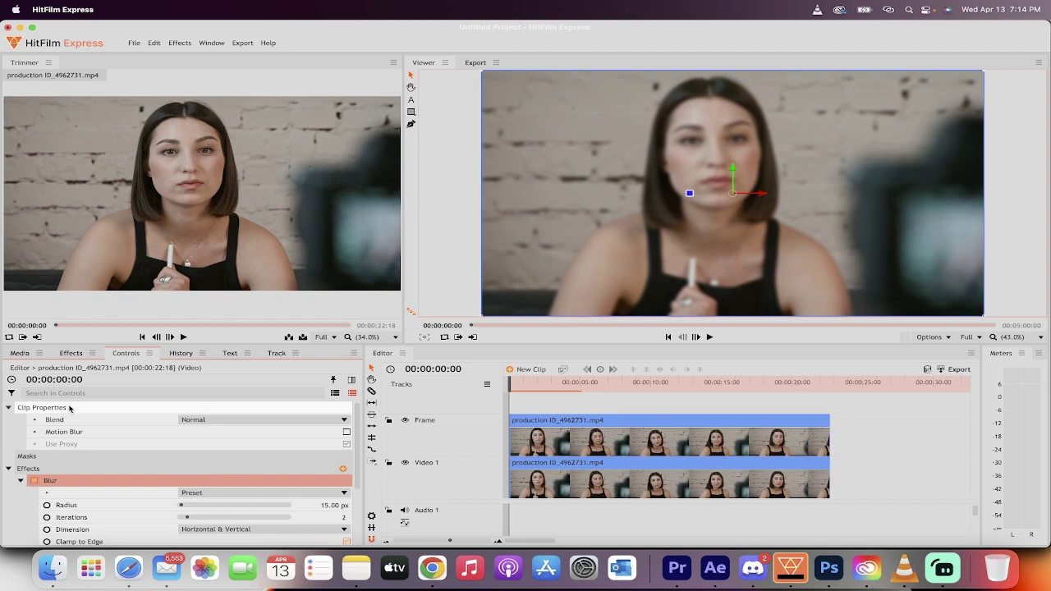
pyautogui.scroll(-4, 62, 413)
pyautogui.click(53, 418)
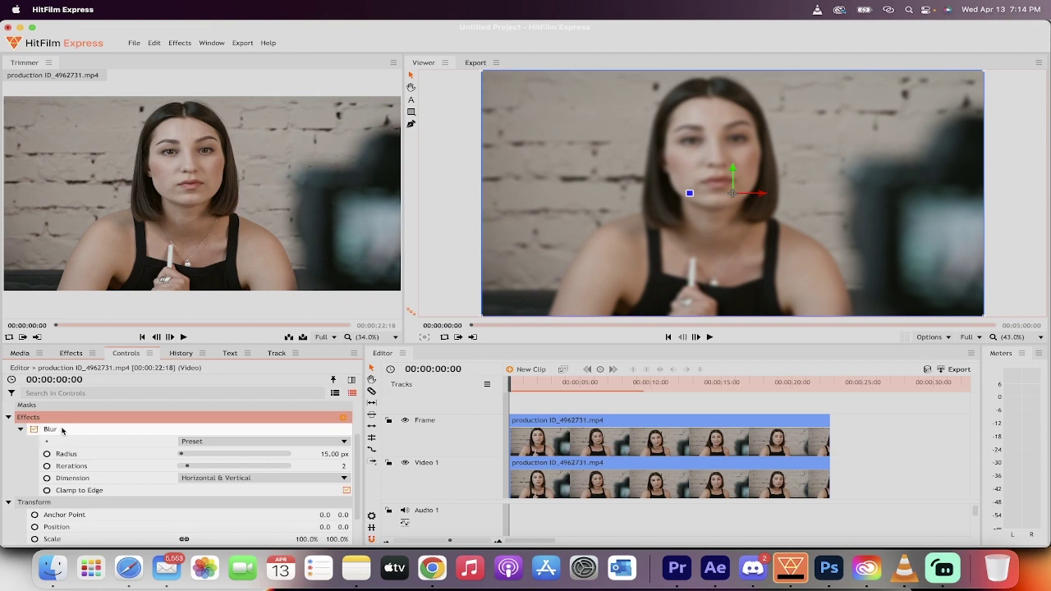
pyautogui.scroll(-2, 86, 472)
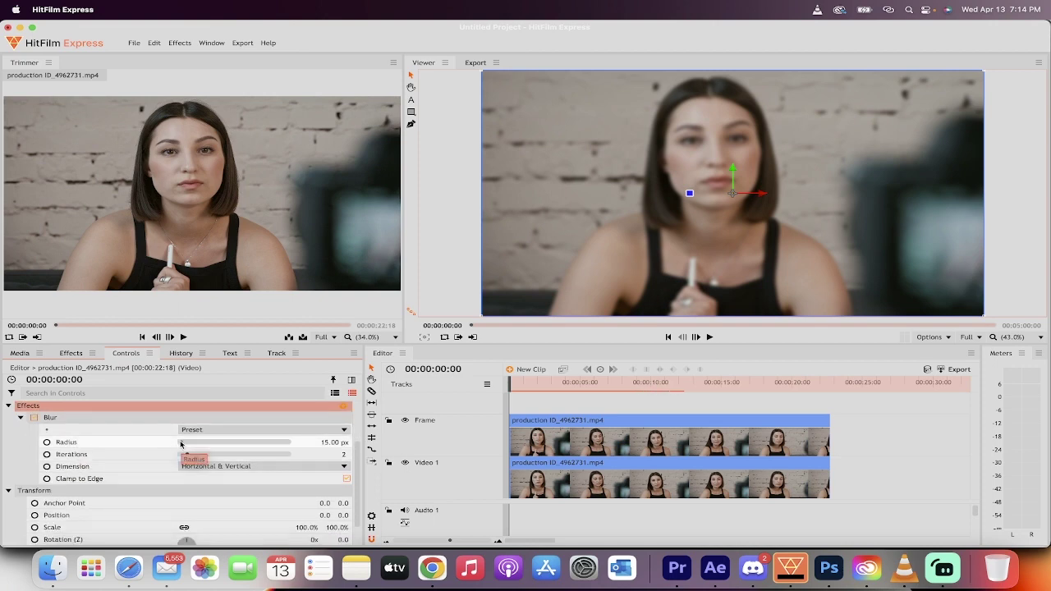
# - Set the top clip's Blur Radius to 81.92 px, keeping Iterations at 2
pyautogui.moveTo(181, 444); pyautogui.dragTo(185, 445)
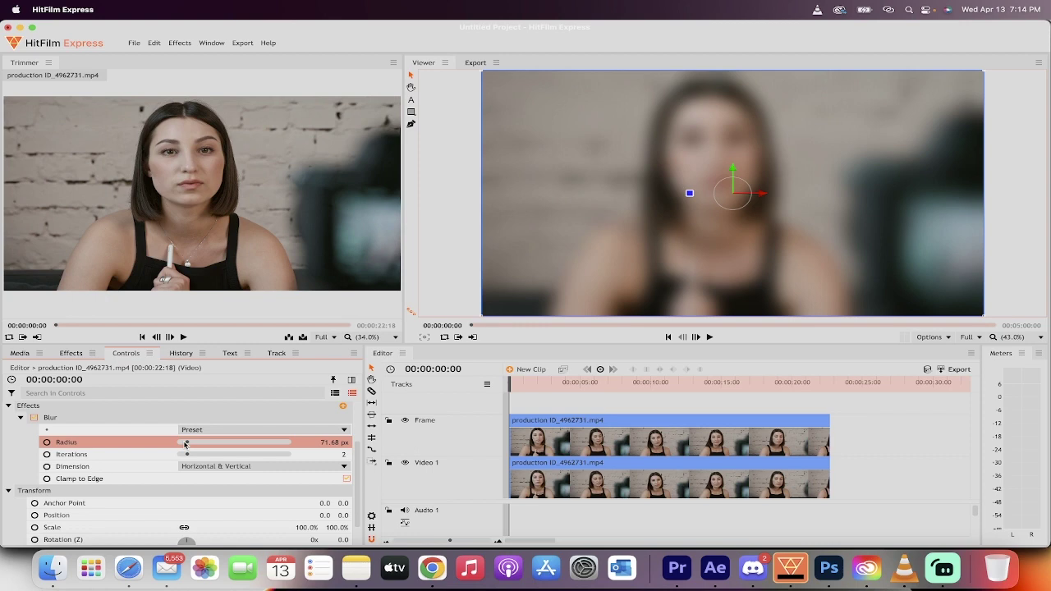
pyautogui.moveTo(185, 445); pyautogui.dragTo(187, 445)
pyautogui.moveTo(187, 444)
pyautogui.mouseDown()
pyautogui.moveTo(187, 456)
pyautogui.moveTo(234, 454)
pyautogui.moveTo(188, 457)
pyautogui.mouseUp()
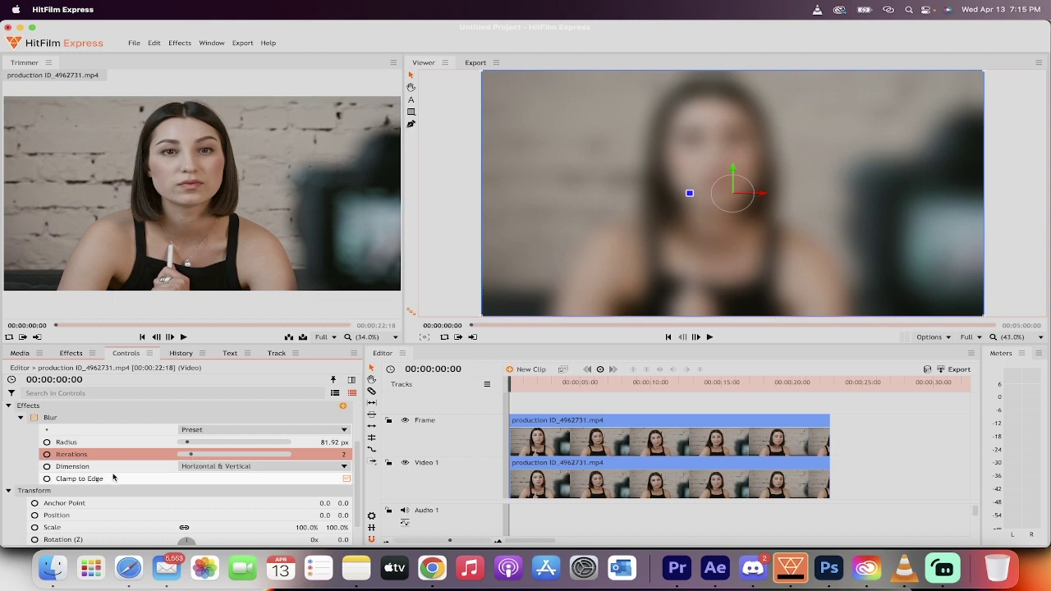
pyautogui.click(90, 417)
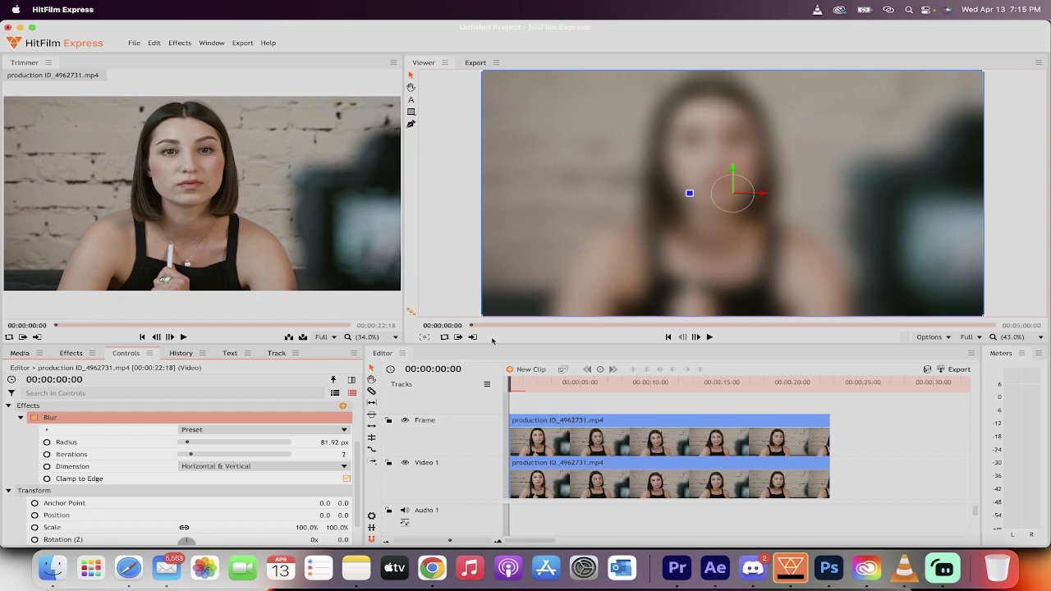
pyautogui.click(526, 421)
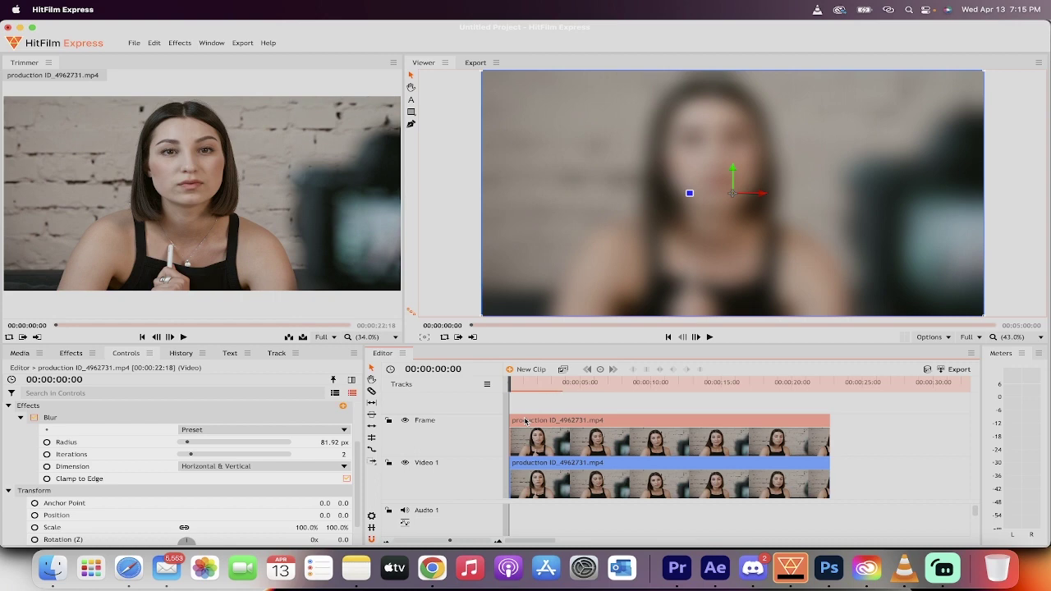
# - Reselect the Frame-track clip and choose the Rectangle Mask tool
pyautogui.click(532, 406)
pyautogui.click(528, 421)
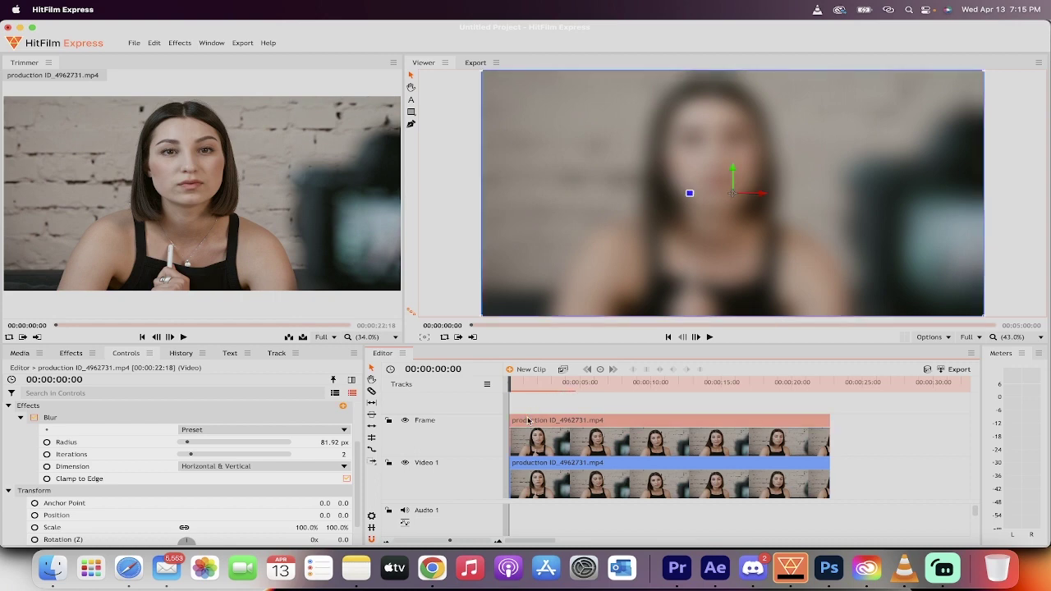
pyautogui.click(411, 113)
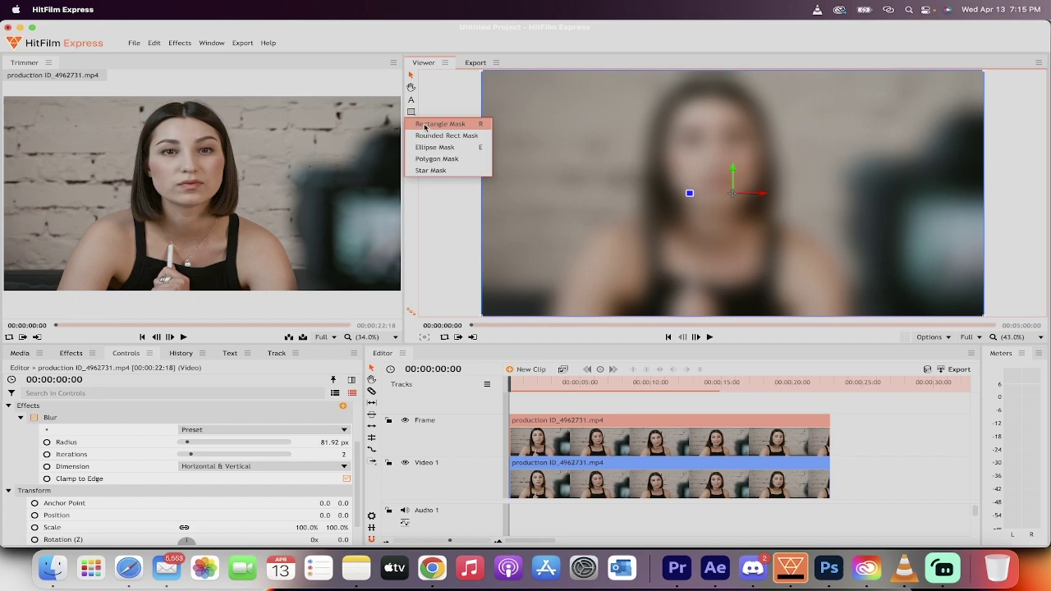
pyautogui.click(425, 124)
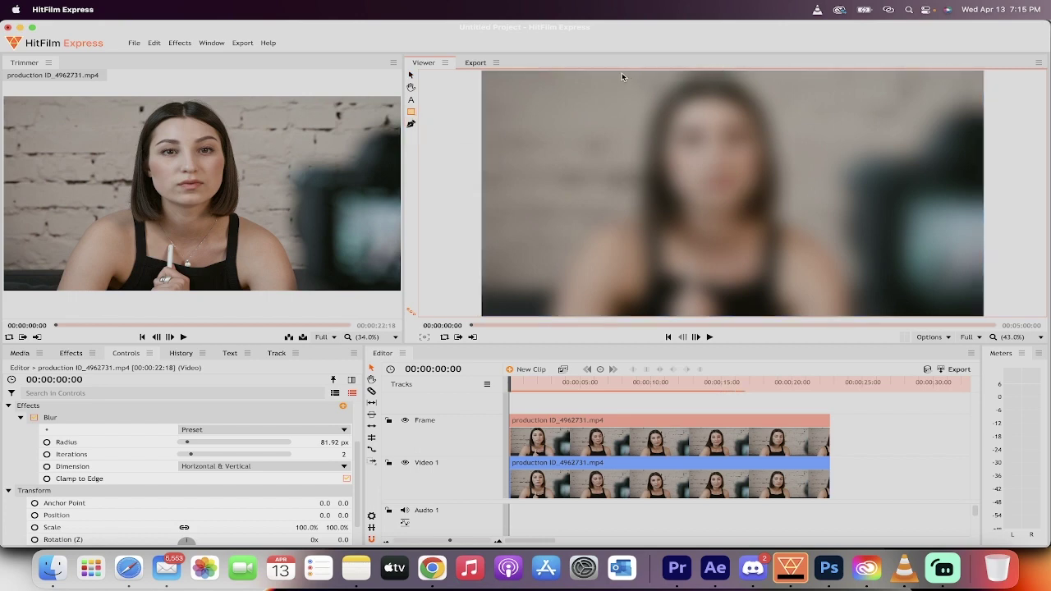
# - Draw a rectangle mask around the woman's face, nudging its bottom-right corner inward
pyautogui.moveTo(622, 71); pyautogui.dragTo(806, 240)
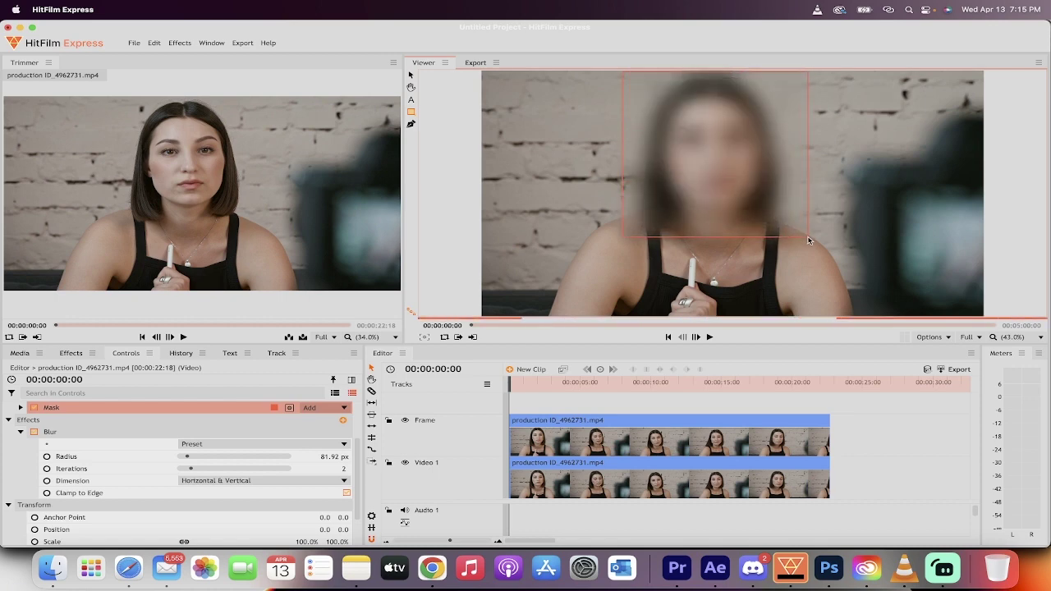
pyautogui.moveTo(809, 240); pyautogui.dragTo(802, 235)
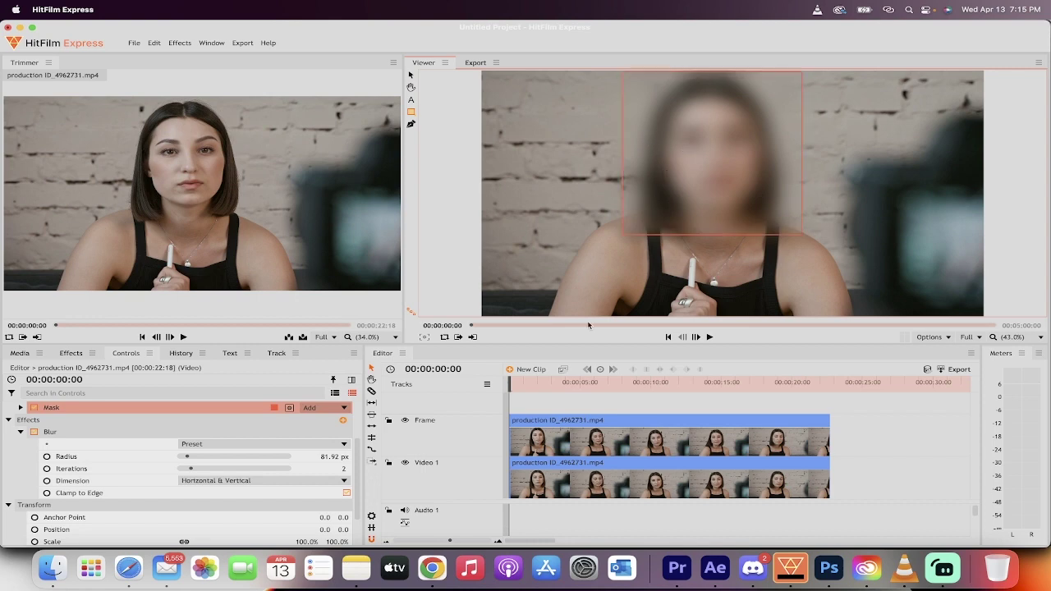
pyautogui.moveTo(509, 383)
pyautogui.mouseDown()
pyautogui.moveTo(720, 386)
pyautogui.moveTo(508, 385)
pyautogui.mouseUp()
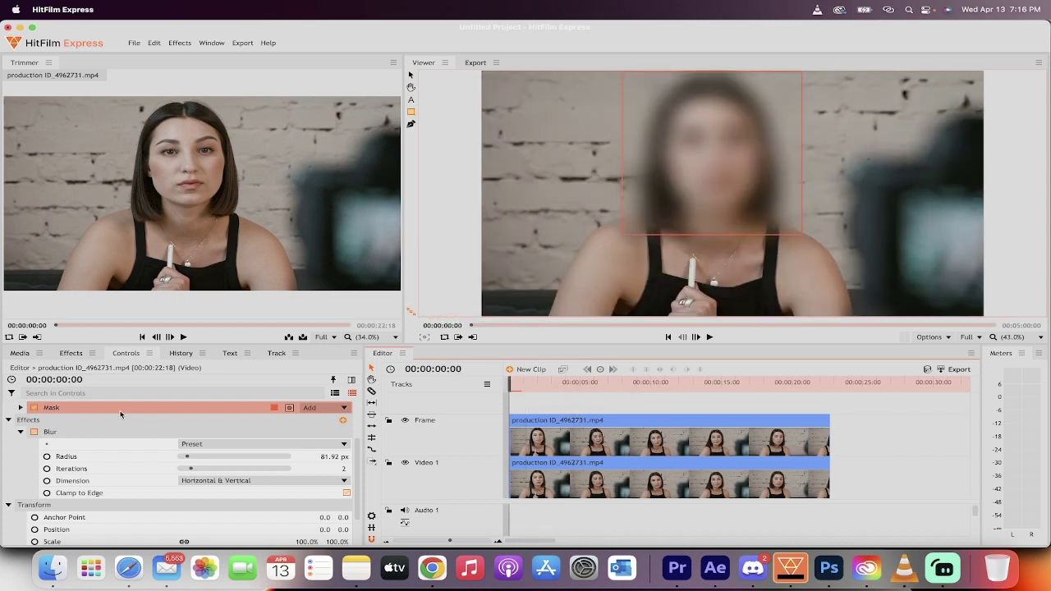
# - Set the face mask's Shape Expansion to 280 px in the Controls panel
pyautogui.click(71, 431)
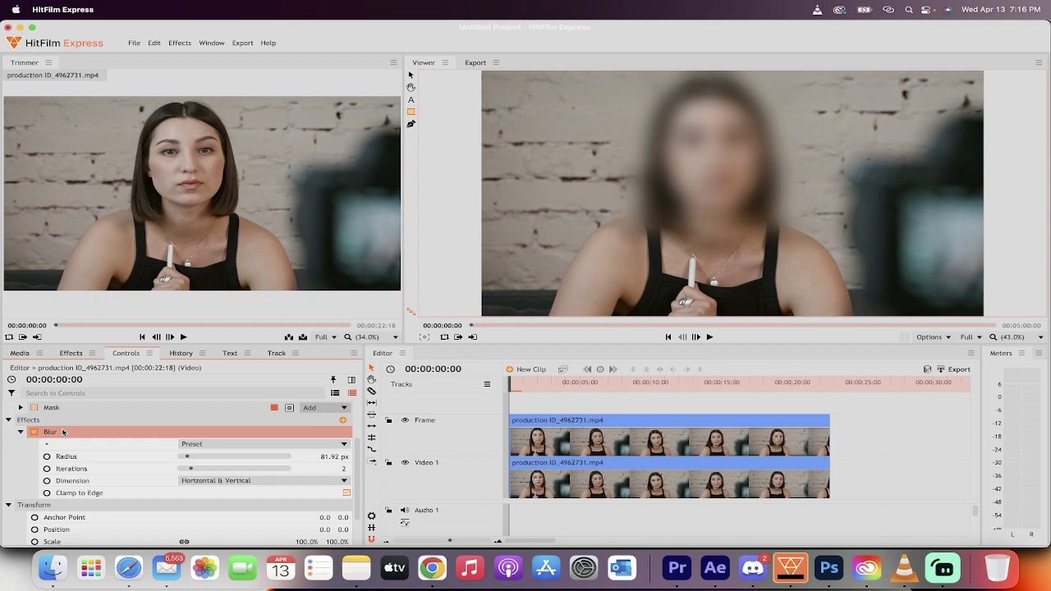
pyautogui.click(67, 410)
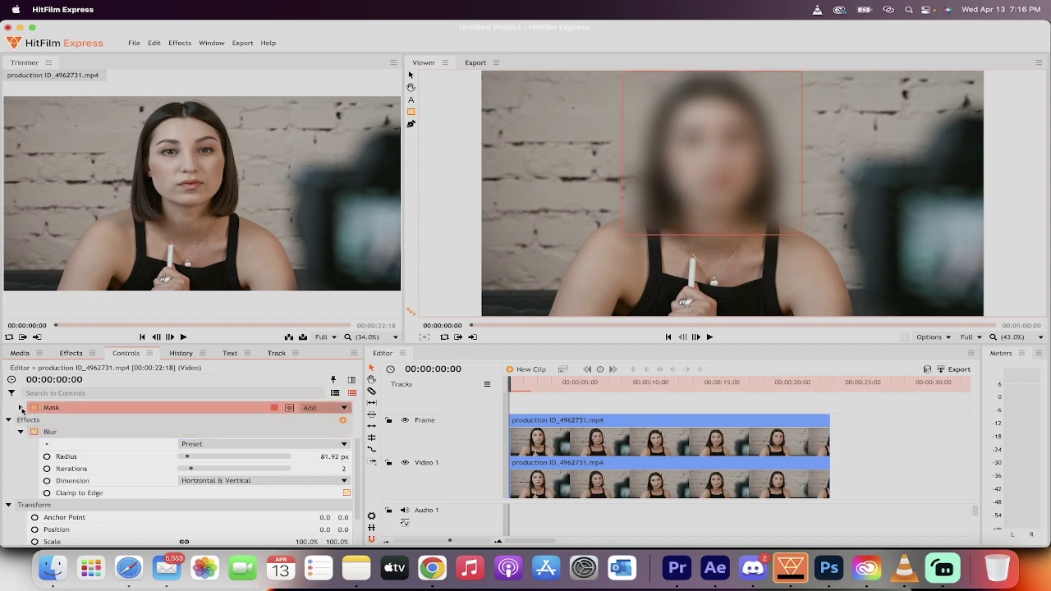
pyautogui.scroll(2, 58, 435)
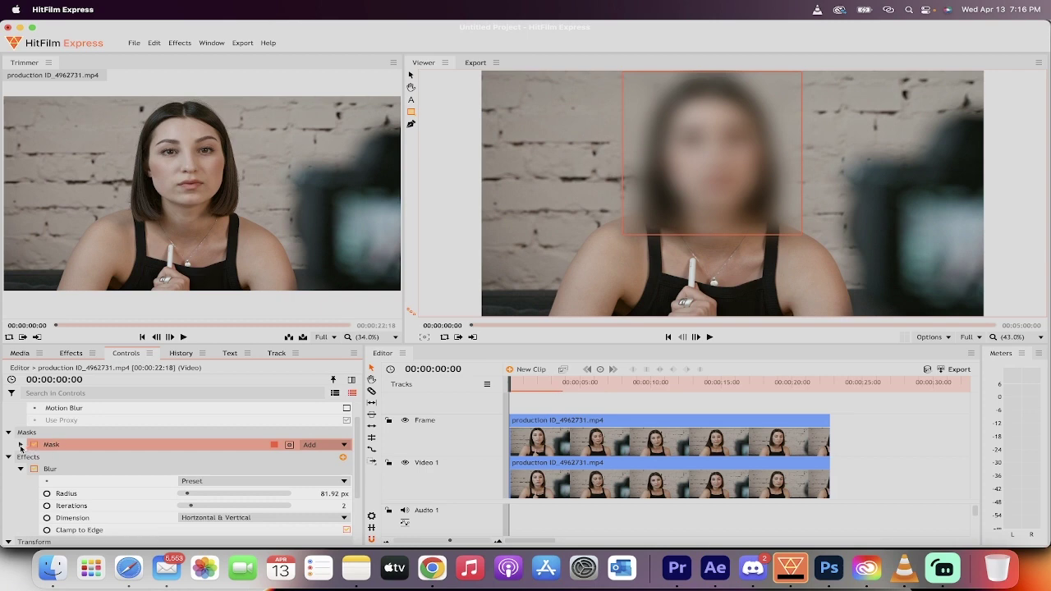
pyautogui.click(20, 446)
pyautogui.scroll(-2, 66, 448)
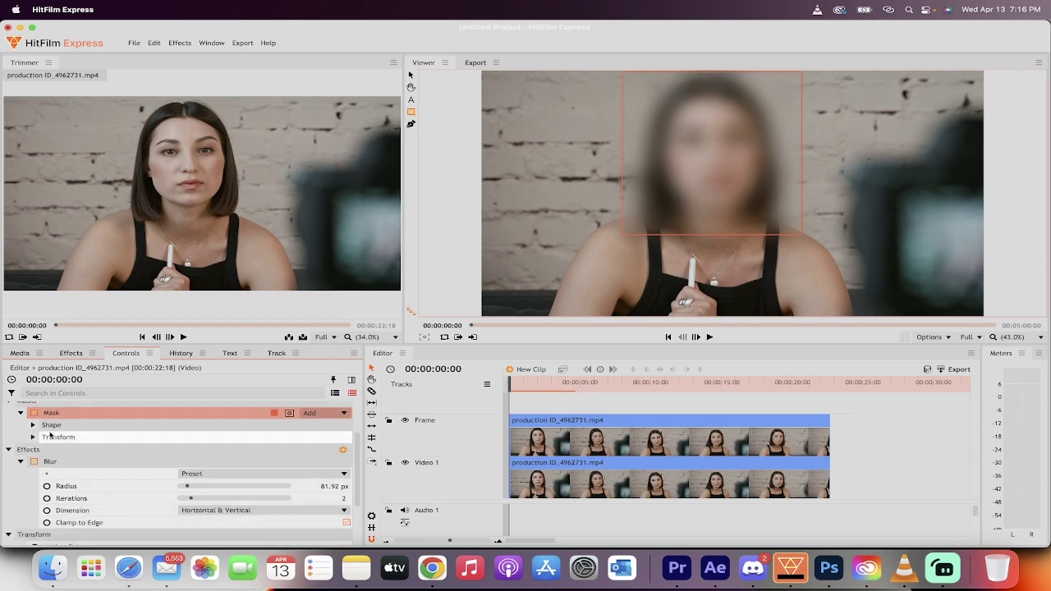
pyautogui.click(33, 425)
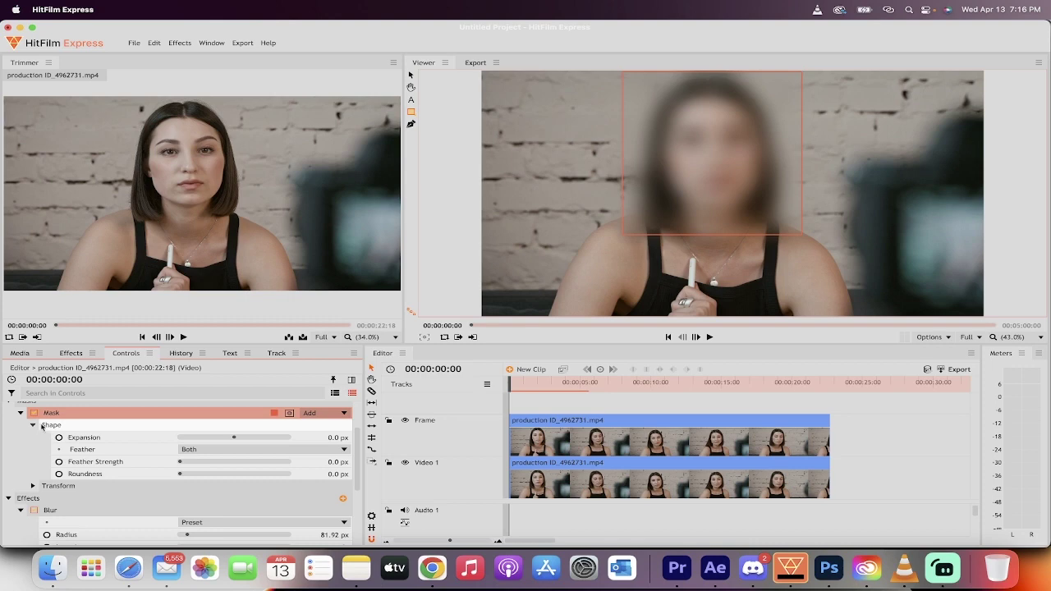
pyautogui.click(45, 426)
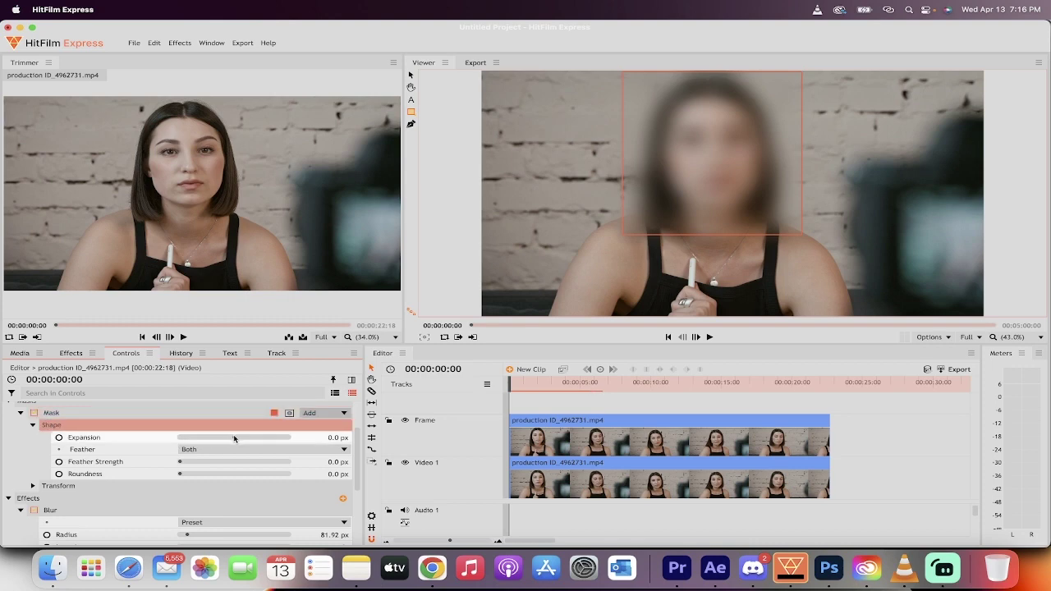
pyautogui.moveTo(234, 438); pyautogui.dragTo(240, 441)
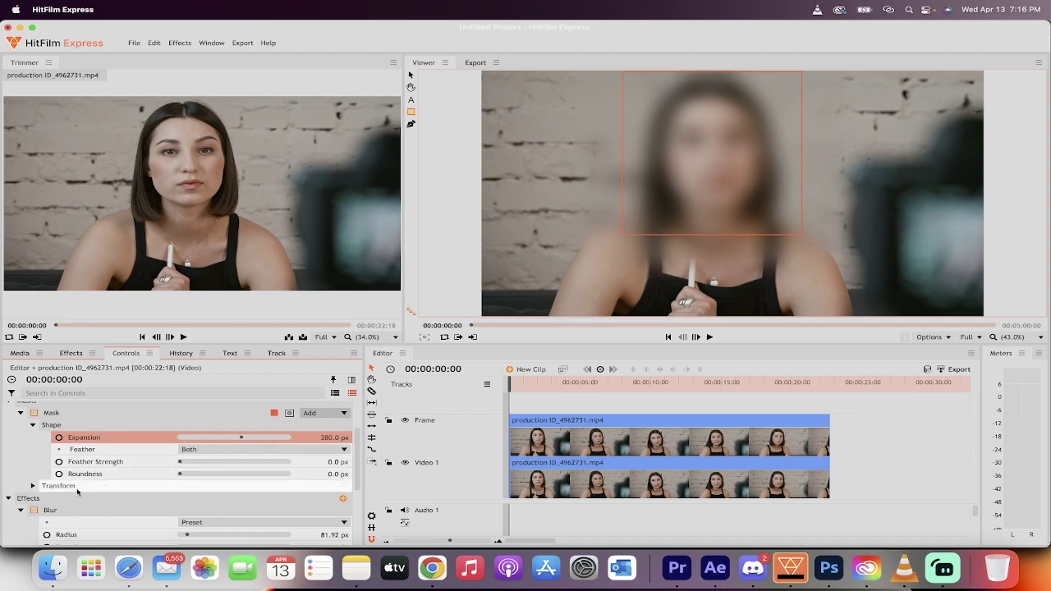
pyautogui.click(33, 486)
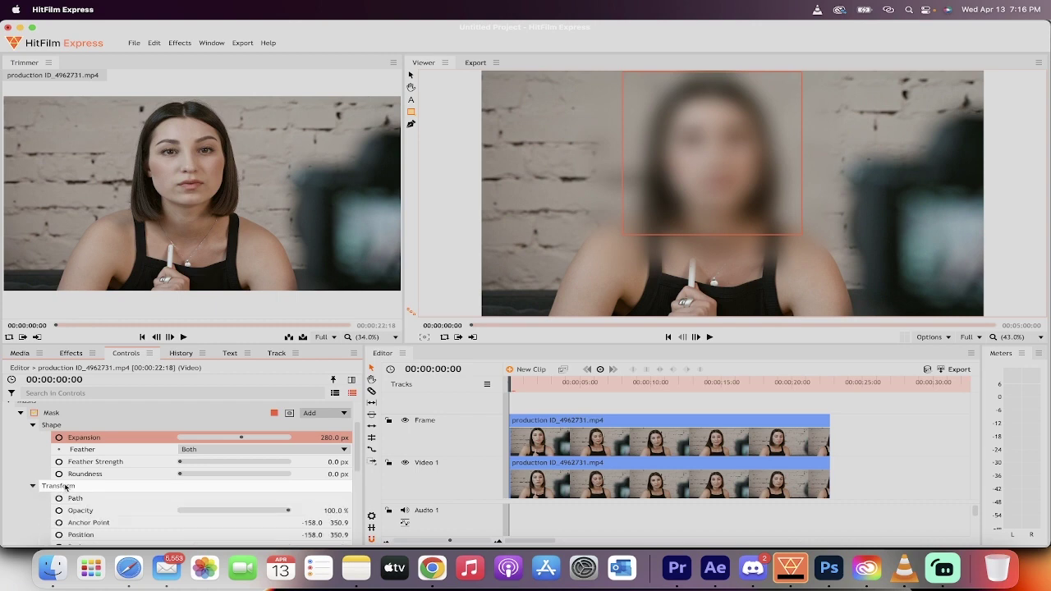
# - Scrub to 00:00:01:12 to confirm the blur stays on the woman's face
pyautogui.scroll(-3, 149, 420)
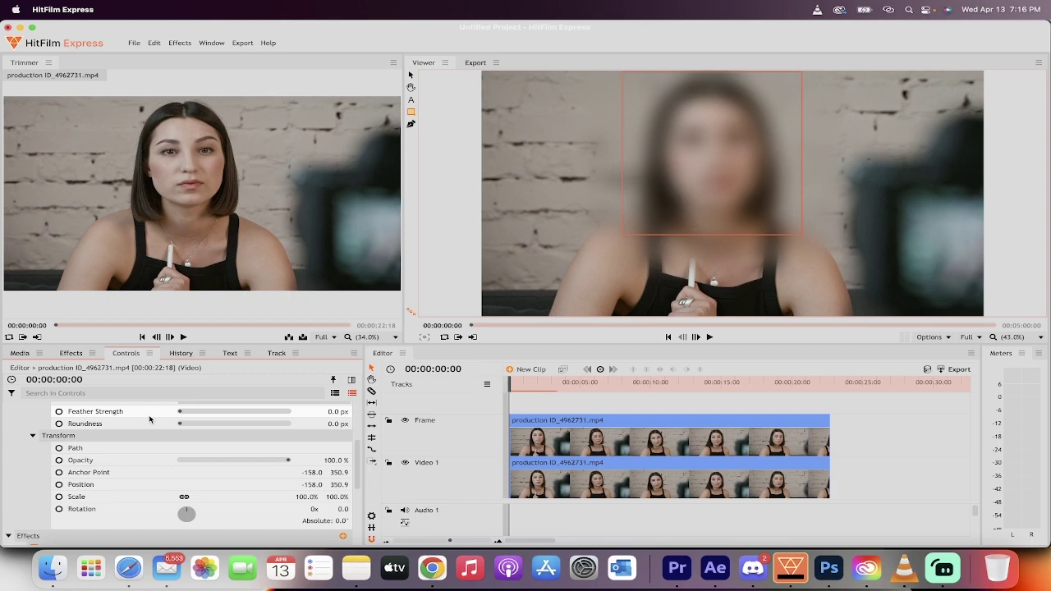
pyautogui.moveTo(517, 391)
pyautogui.mouseDown()
pyautogui.moveTo(535, 385)
pyautogui.moveTo(526, 384)
pyautogui.mouseUp()
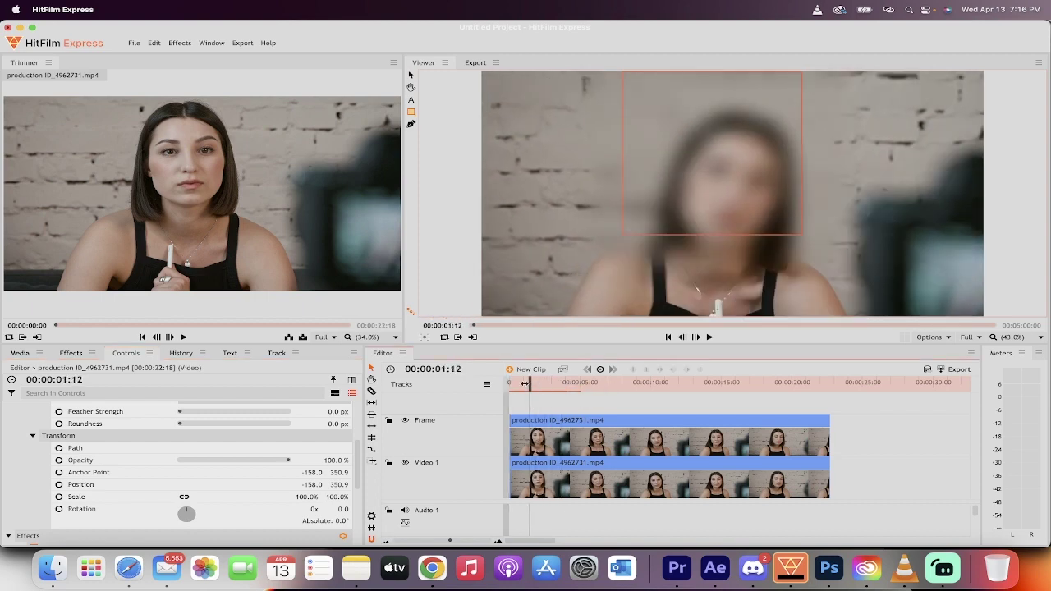